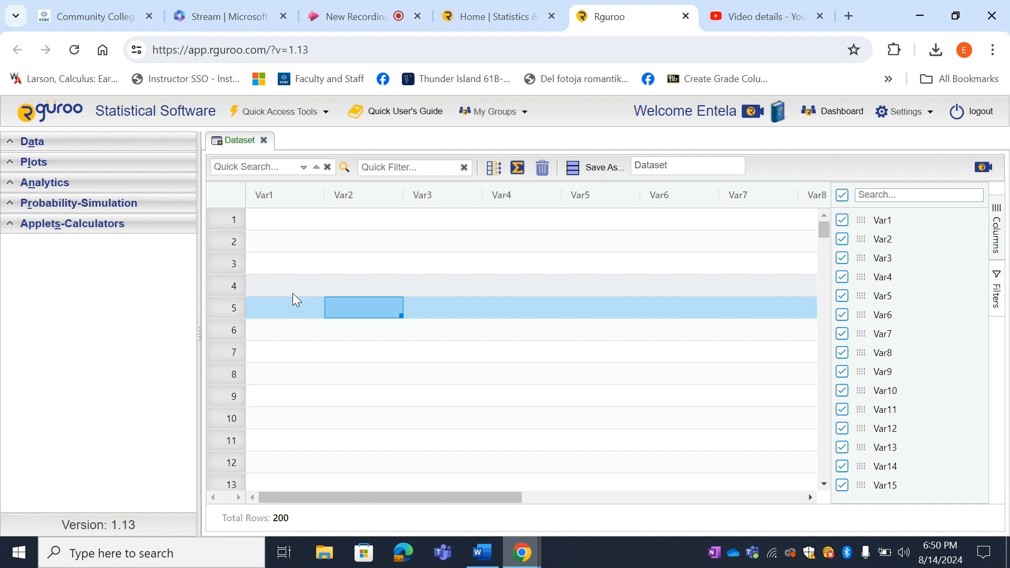
Create a new boxplot from the cardata dataset with MPG as its numerical variable
left_click(39, 167)
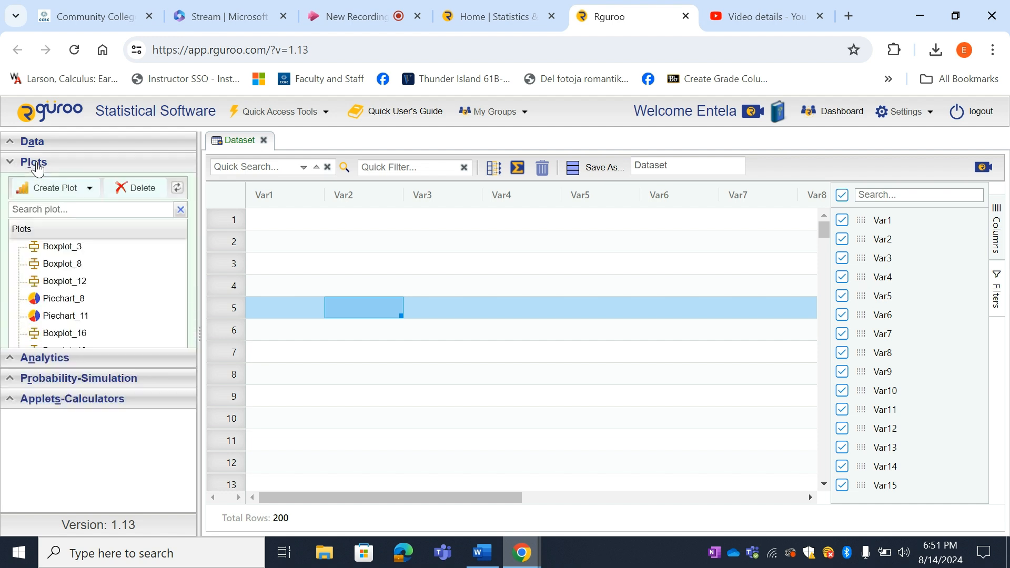
left_click(77, 197)
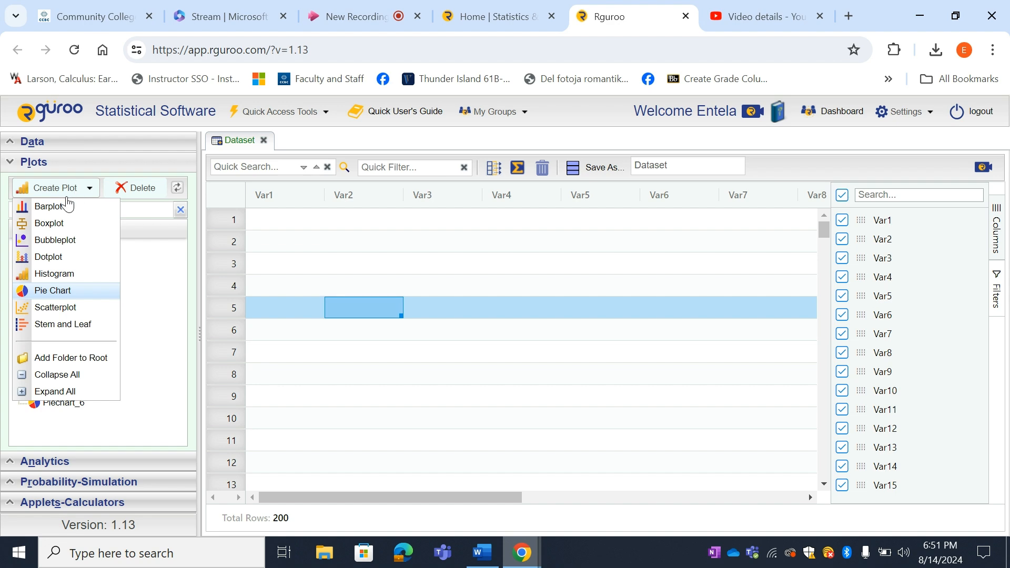
left_click(56, 223)
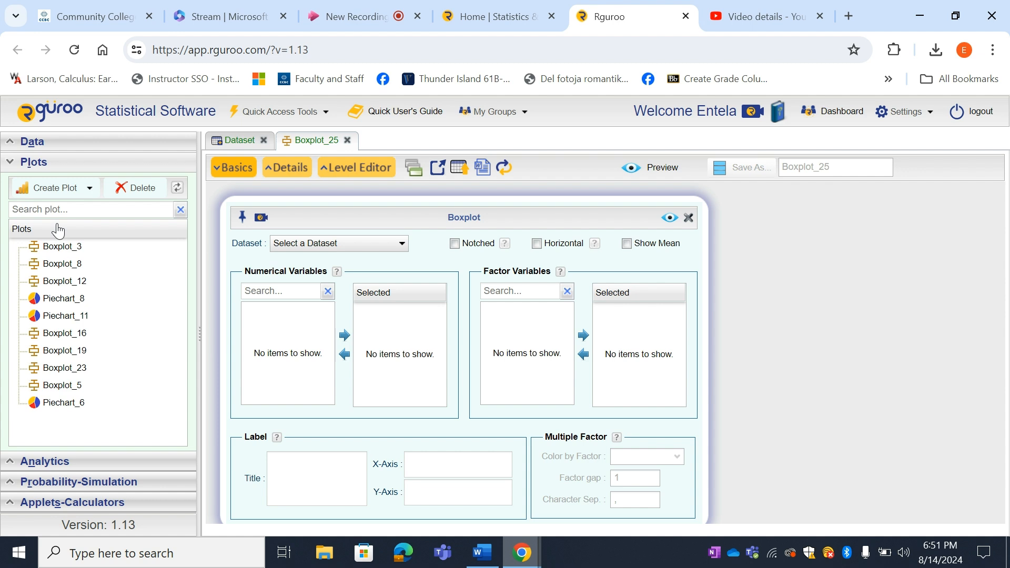
left_click(361, 247)
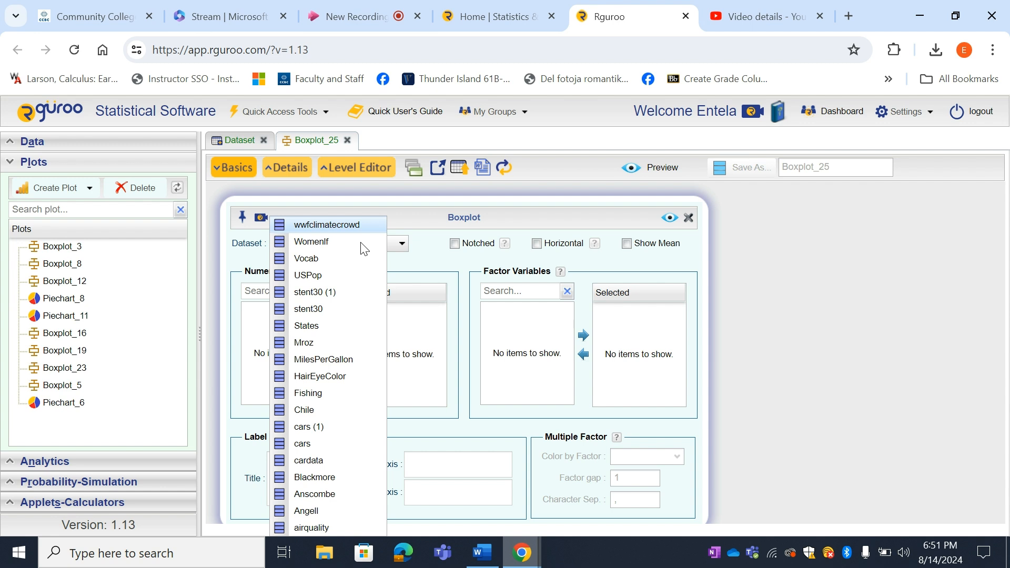
left_click(321, 460)
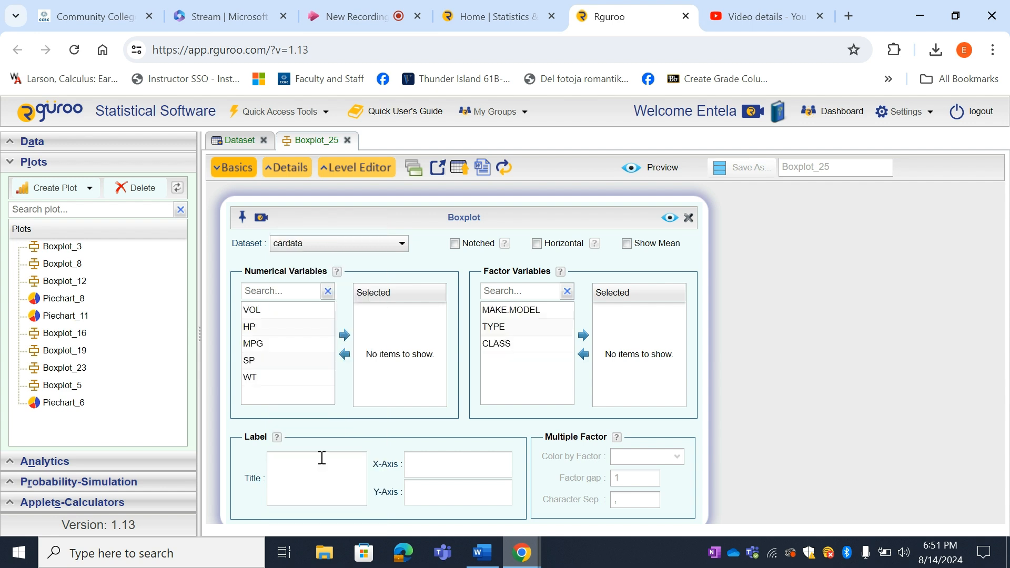
left_click(268, 345)
left_click(346, 339)
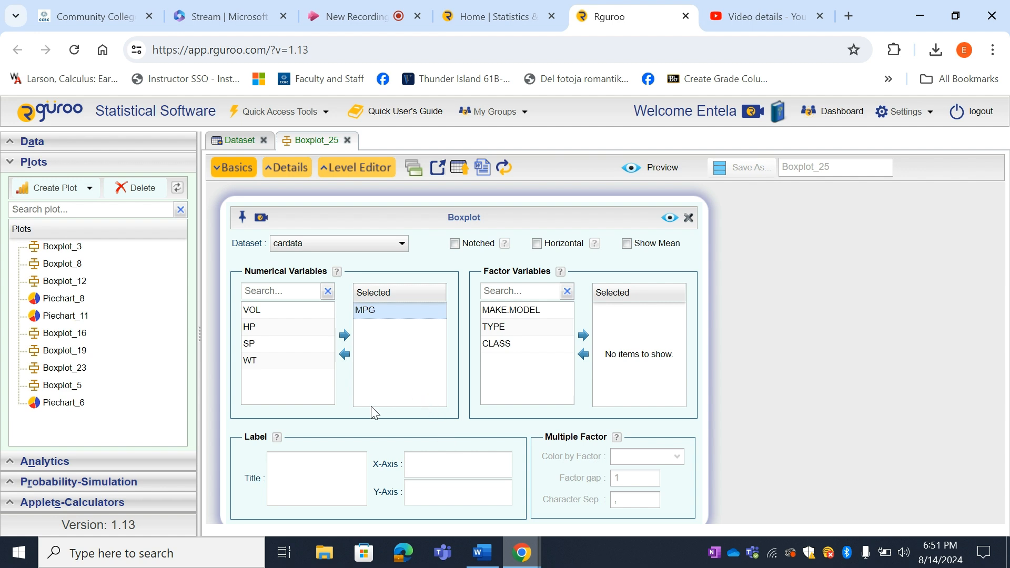
Title the boxplot "MPG" and generate its preview
left_click(293, 475)
type("m")
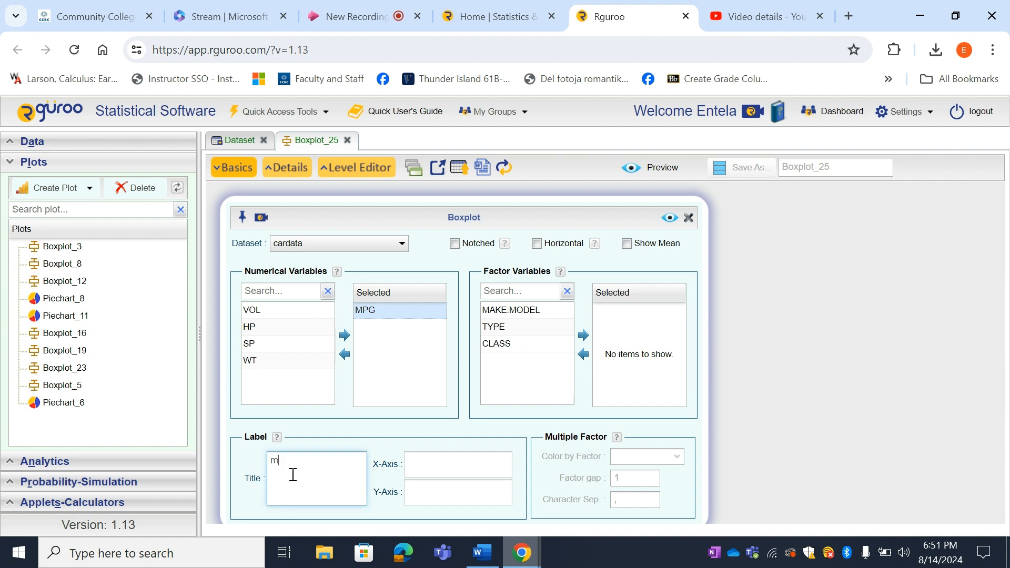
key("BackSpace")
type("MPG")
left_click(669, 219)
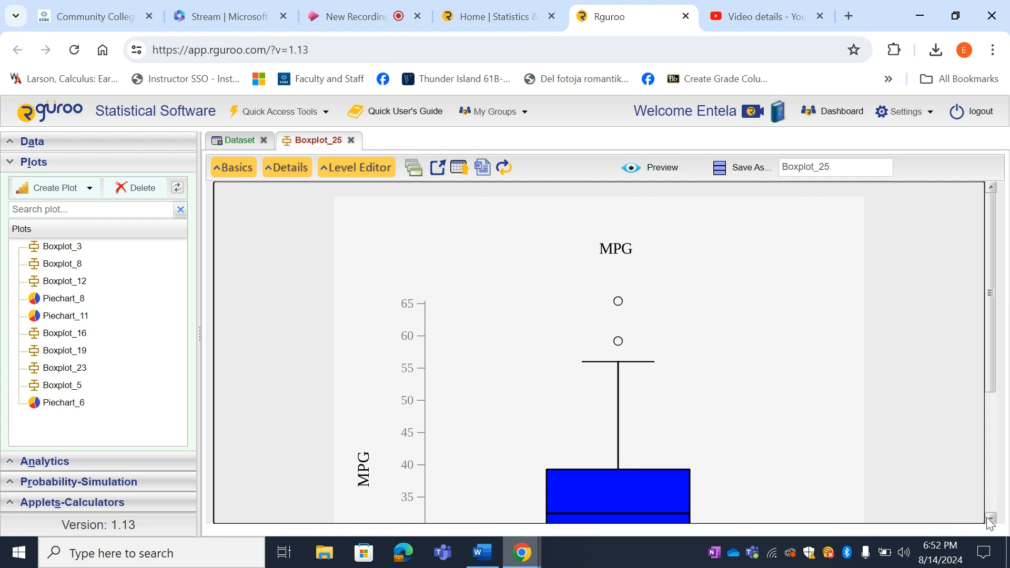
Examine the whole MPG boxplot, from the outliers down to the lower whisker and baseline
left_click(991, 518)
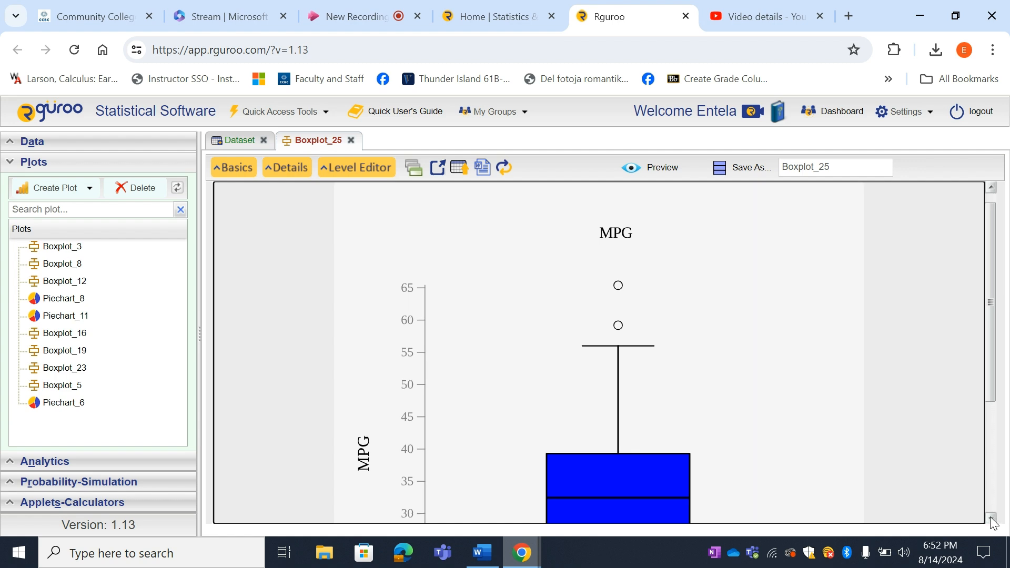
left_click(991, 518)
left_click(991, 518)
left_click(992, 519)
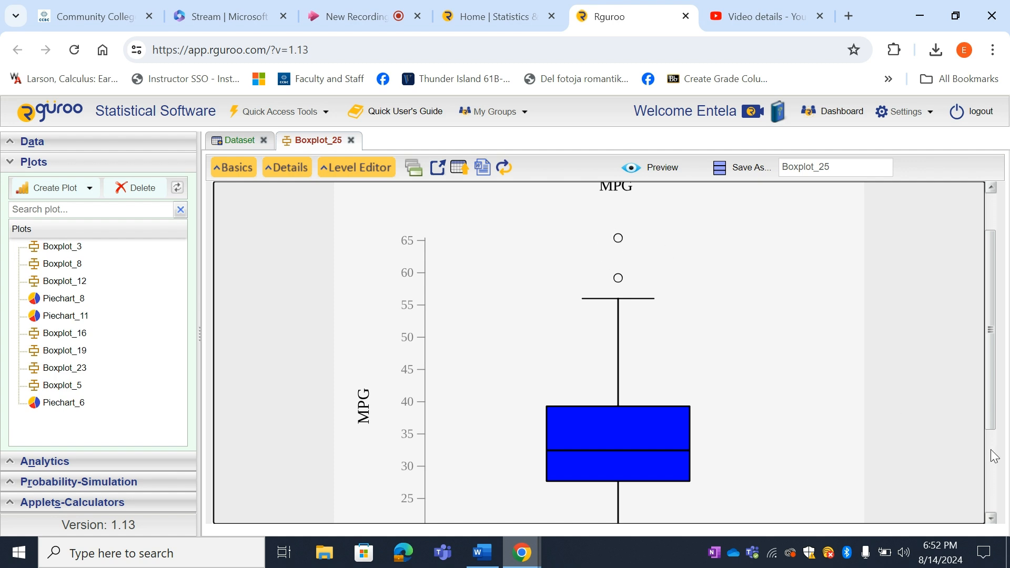
left_click(990, 518)
left_click(990, 519)
left_click(990, 519)
left_click(990, 519)
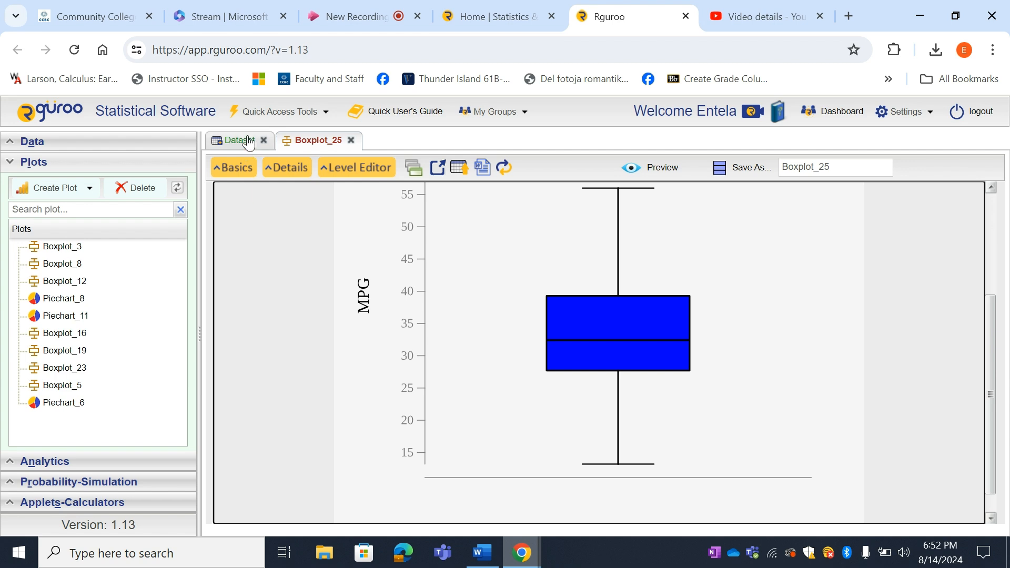
Reopen the boxplot's basic settings and add CLASS as the factor variable
left_click(236, 171)
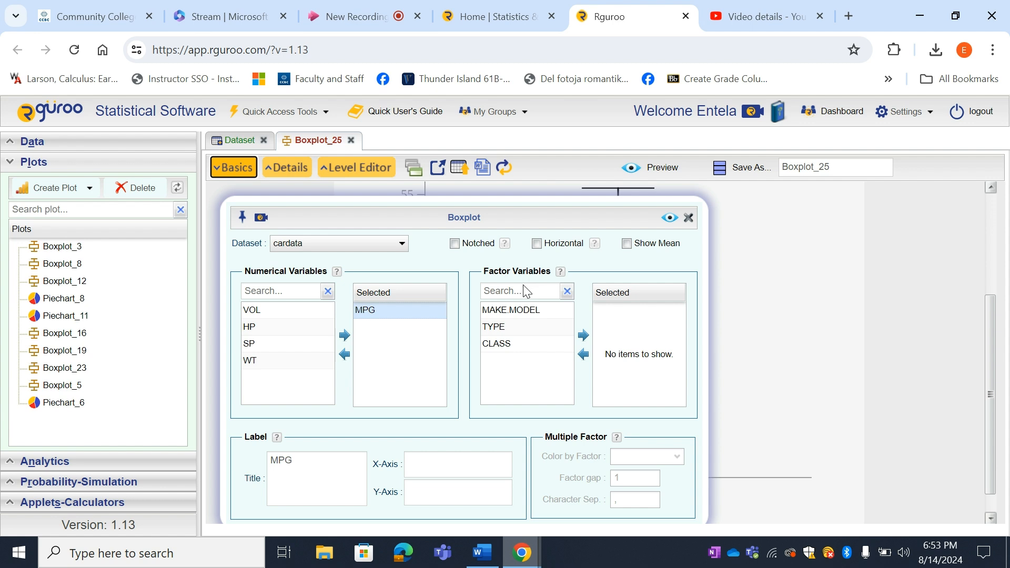
left_click(510, 349)
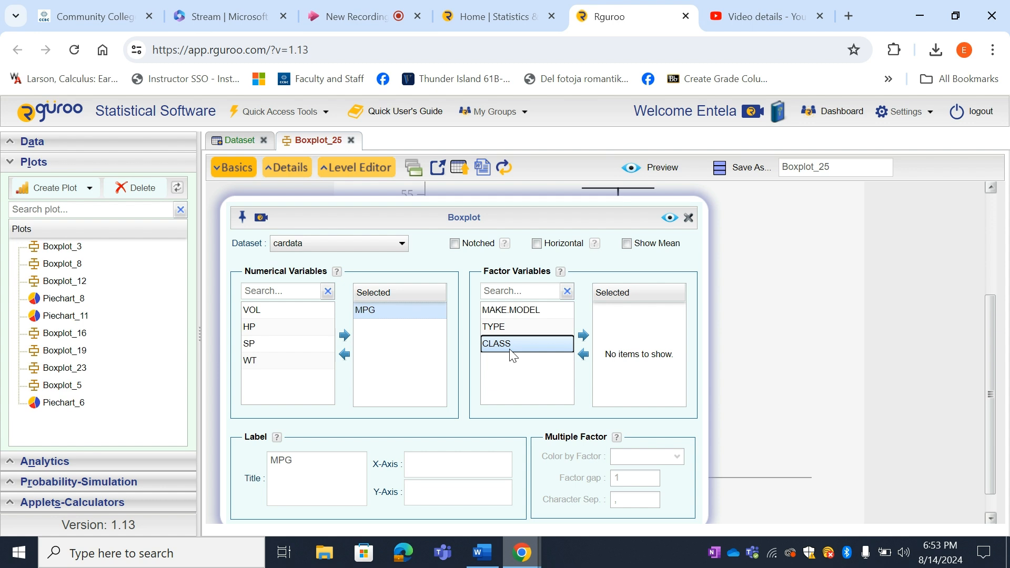
left_click(582, 335)
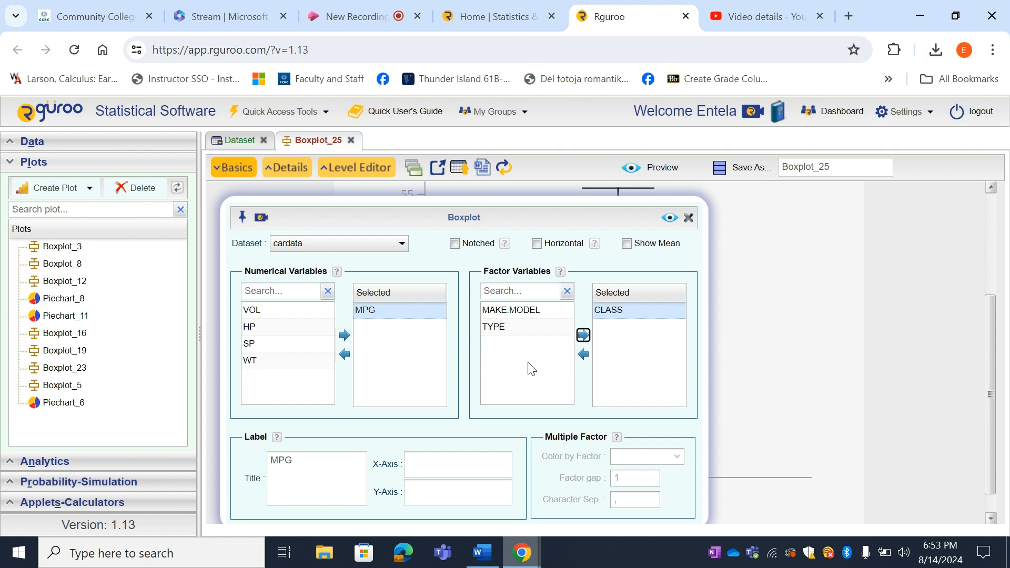
Extend the plot title to "MPG CLASS" and preview the side-by-side boxplots
left_click(306, 458)
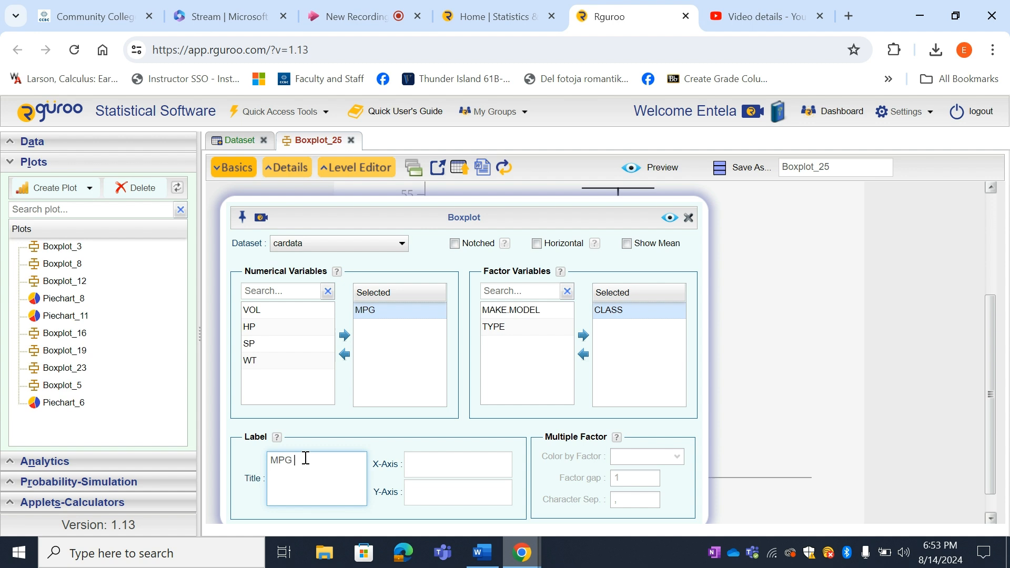
type("CLASS")
left_click(669, 219)
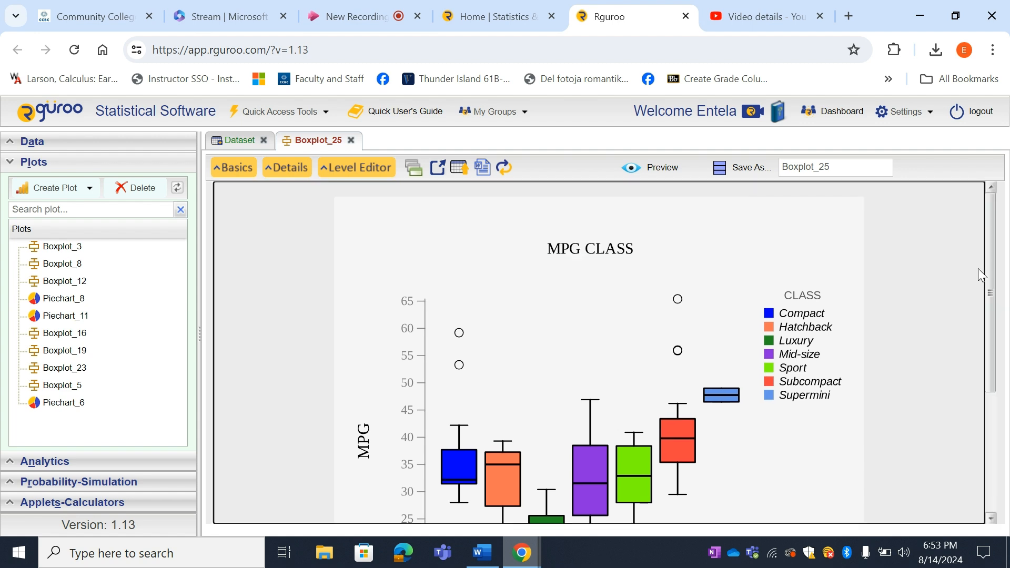
left_click(991, 520)
left_click(992, 519)
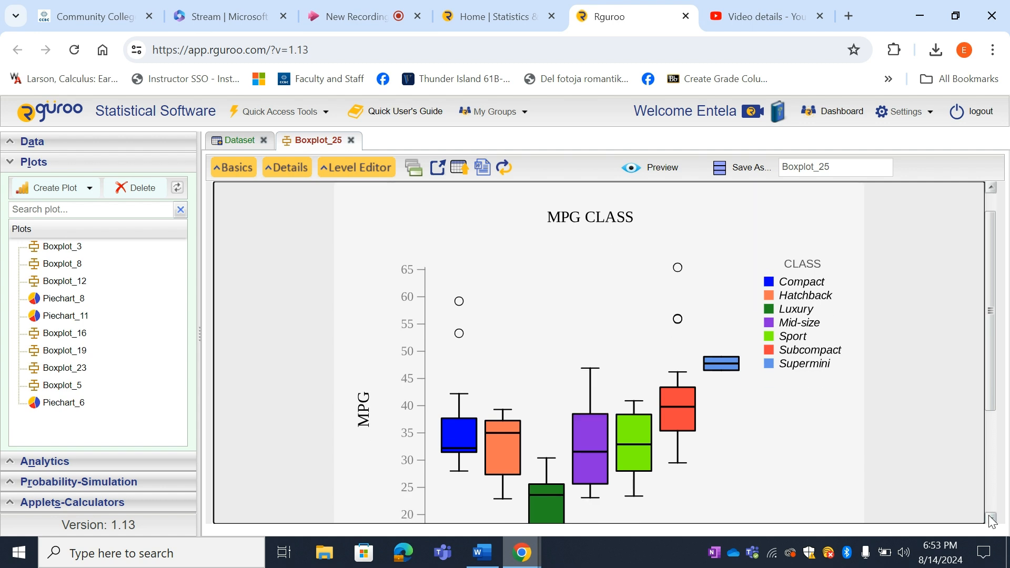
left_click(991, 519)
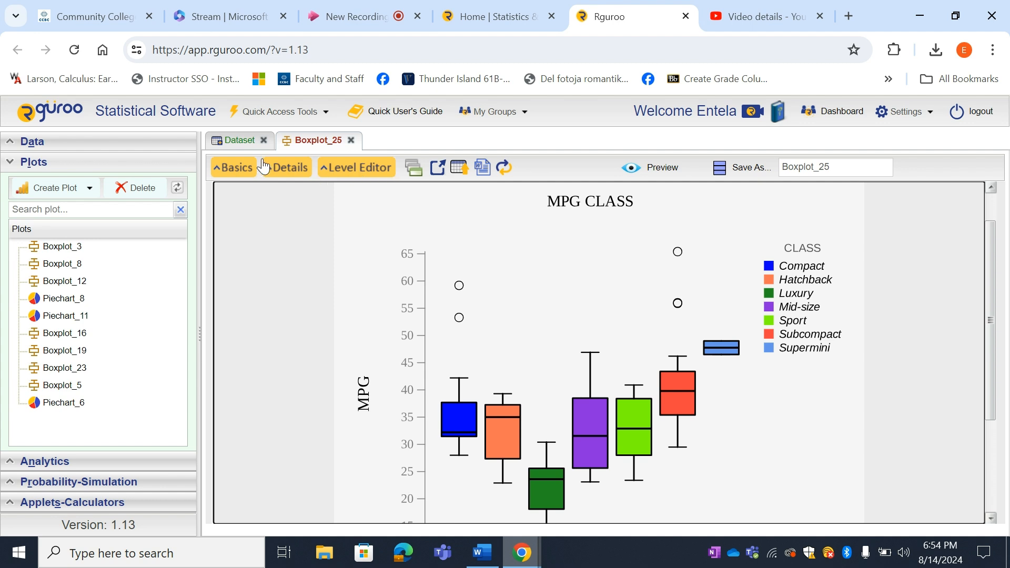
Reorder the levels of the CLASS factor so that Supermini is first, Subcompact second and Luxury third
left_click(350, 176)
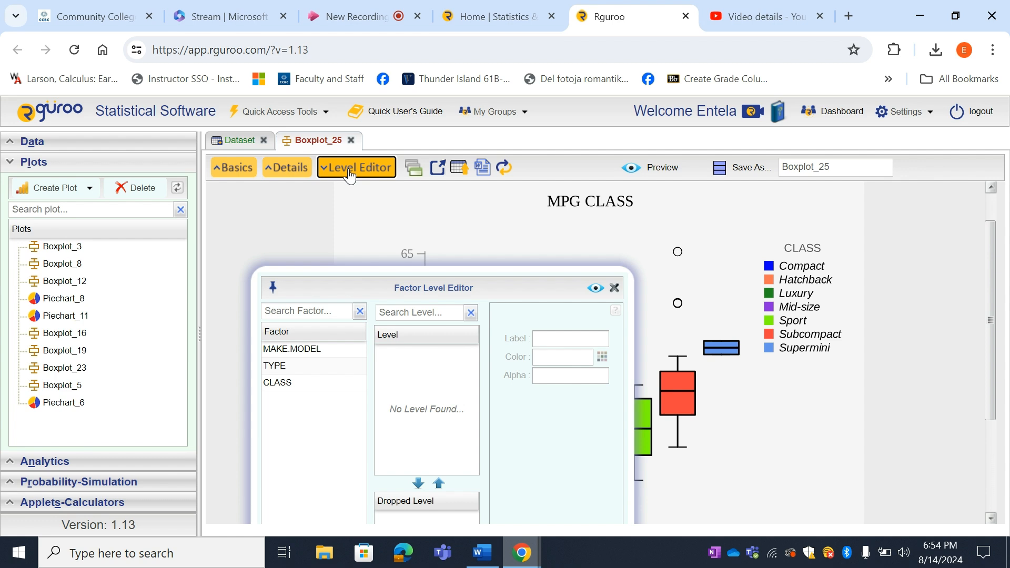
left_click(292, 388)
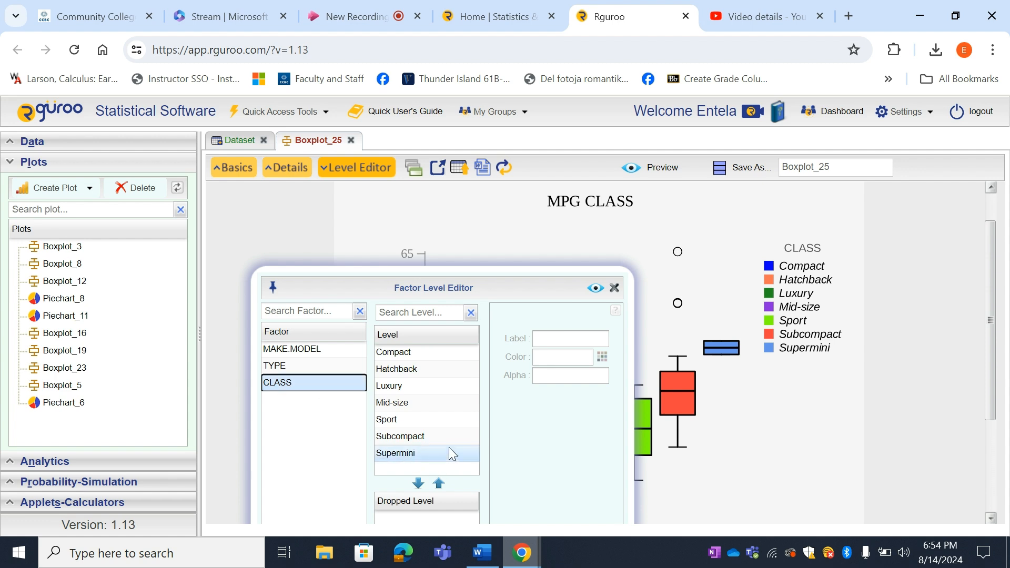
left_click(415, 462)
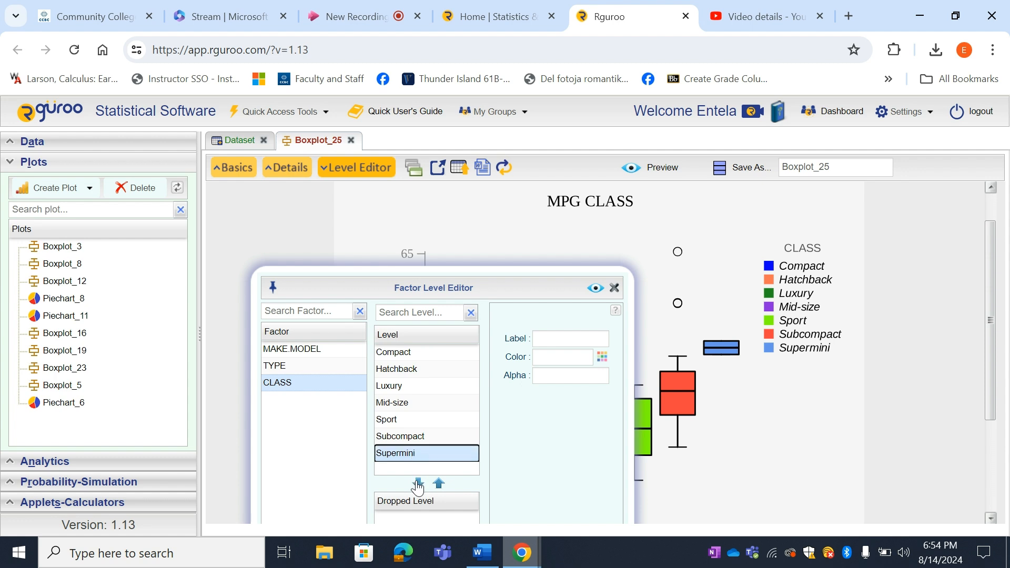
left_click(438, 482)
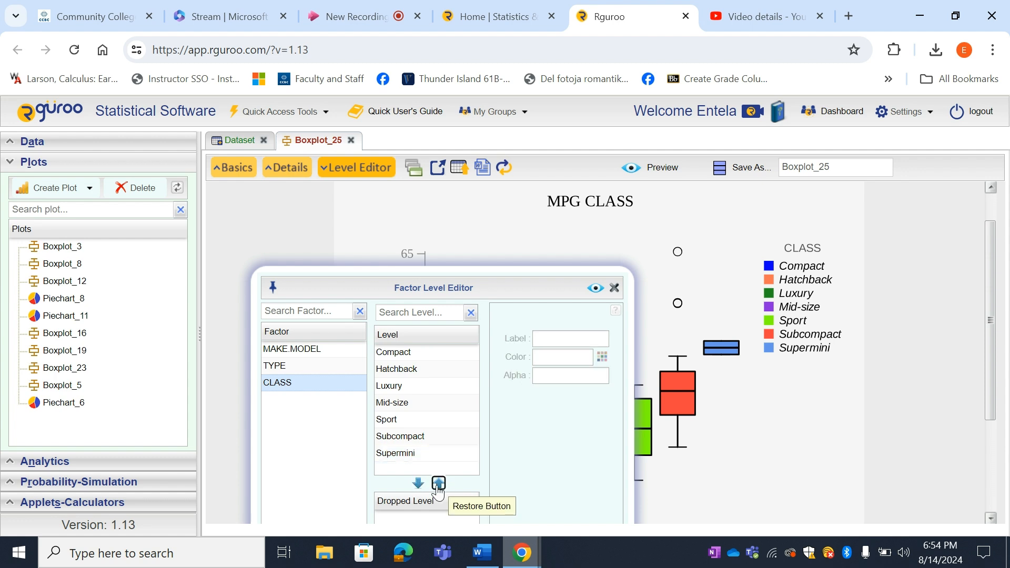
left_click(419, 454)
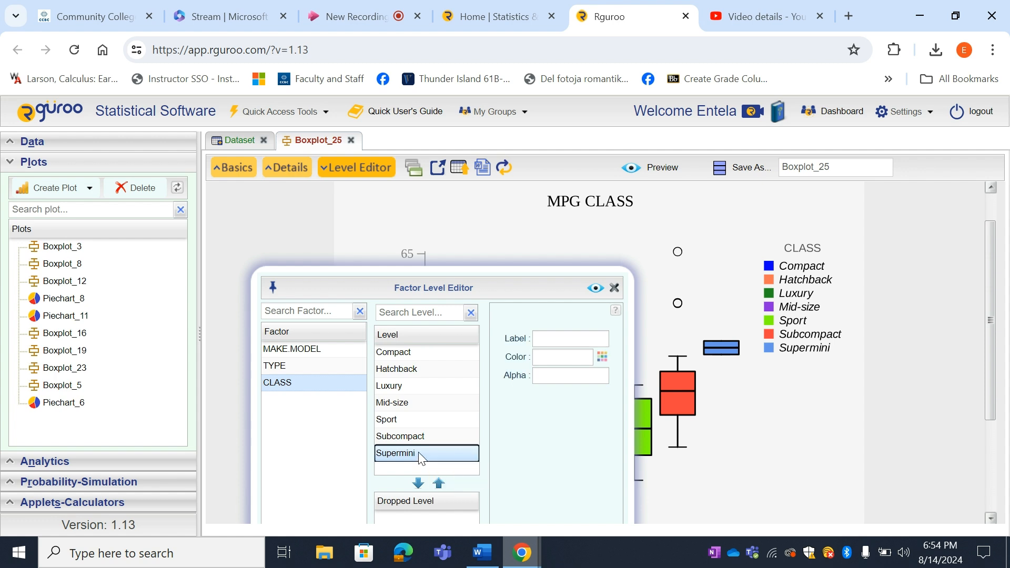
left_click_drag(419, 455, 428, 350)
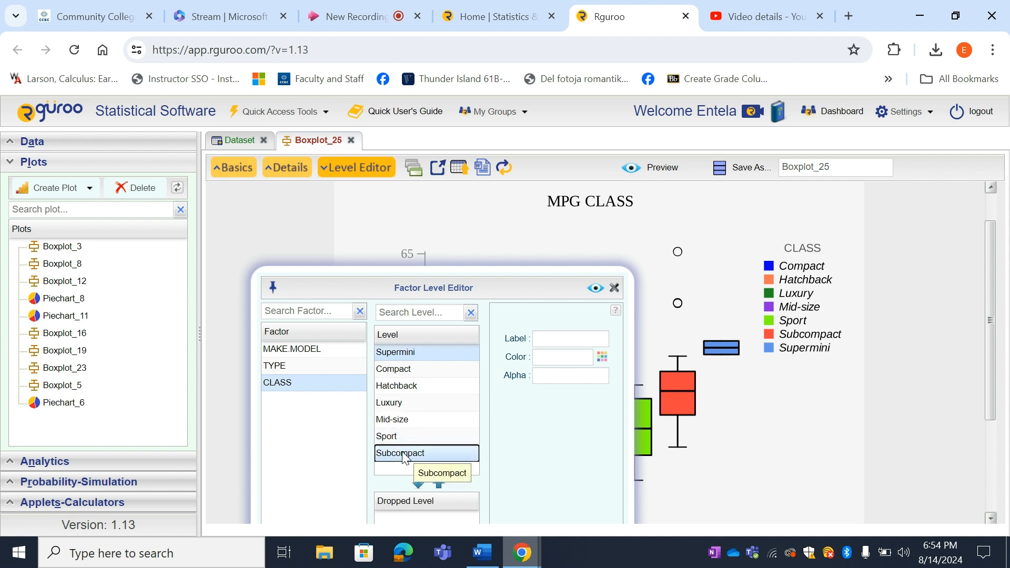
left_click_drag(404, 457, 421, 367)
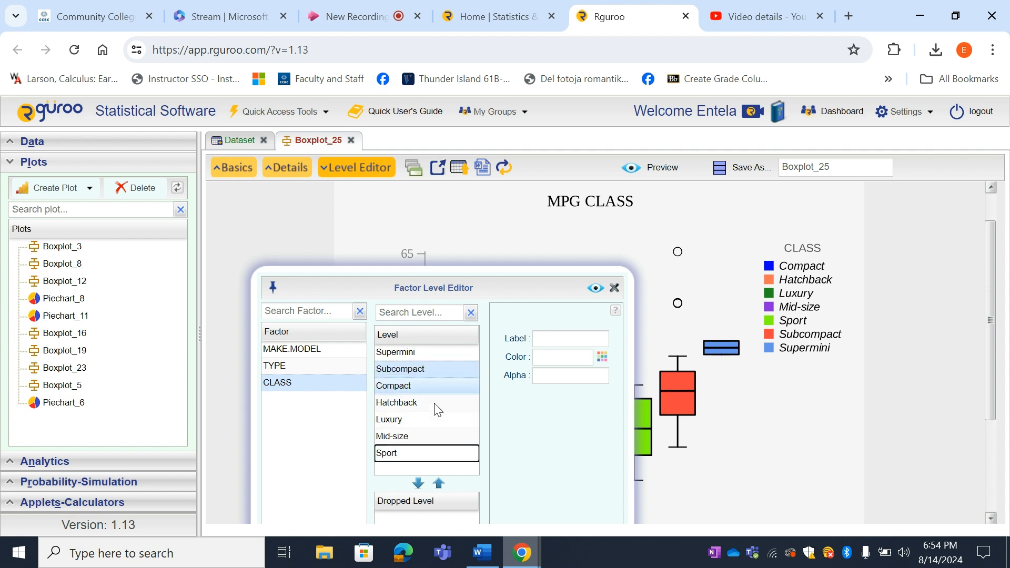
left_click_drag(406, 418, 421, 383)
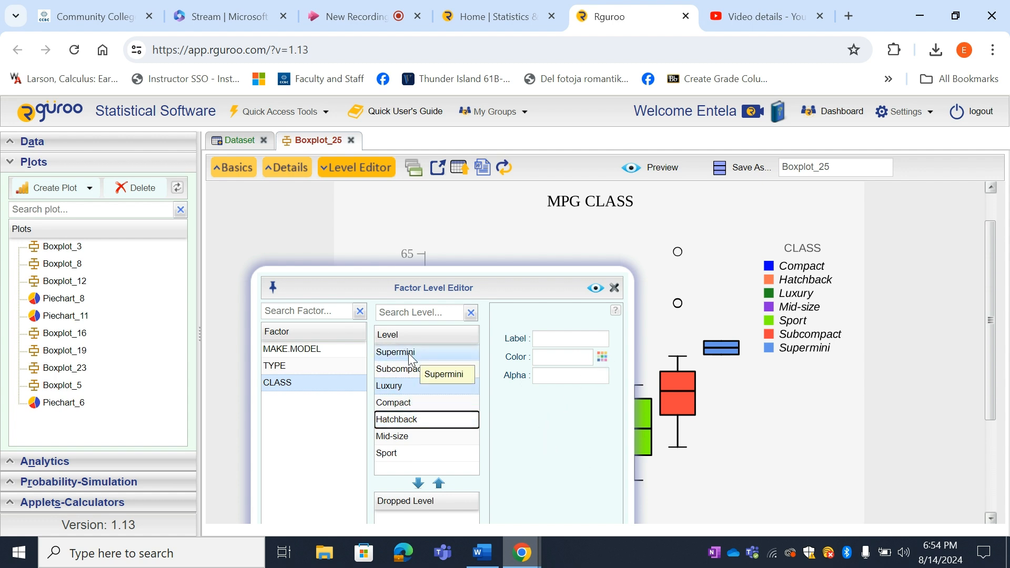
Set the Luxury level's color to yellow (#FFFF00) and preview the updated boxplots
left_click(395, 388)
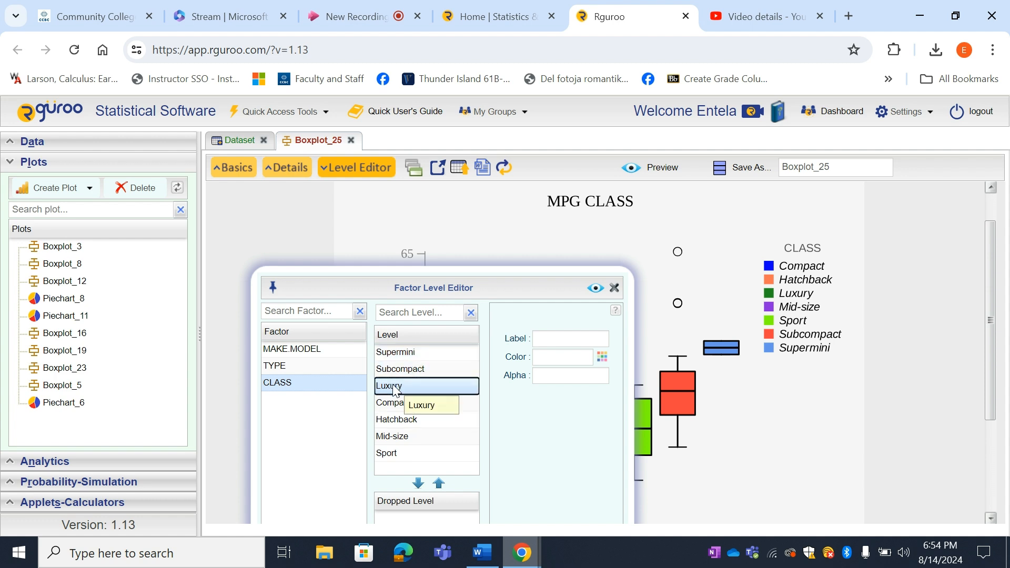
left_click(602, 357)
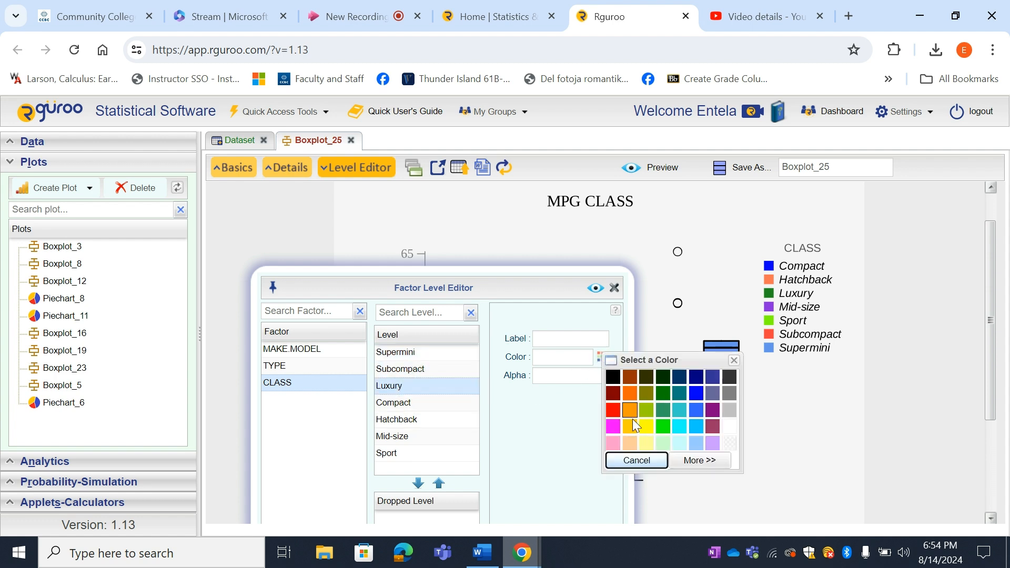
left_click(644, 430)
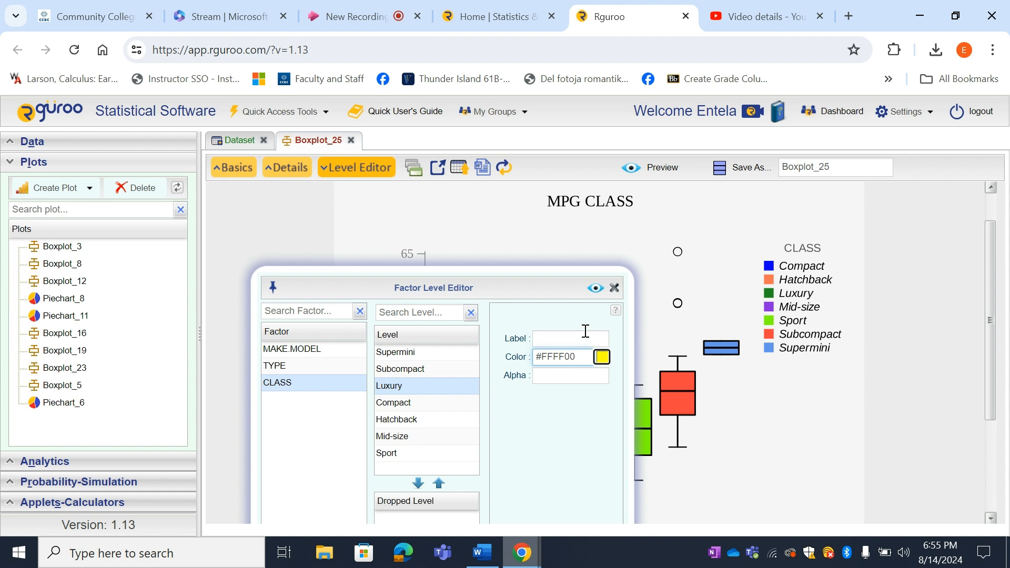
left_click(595, 288)
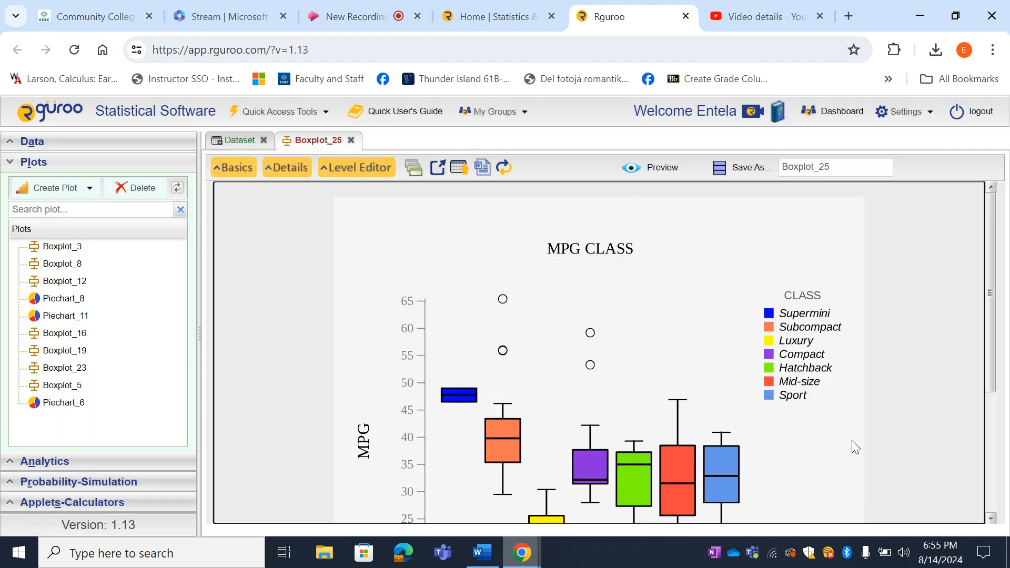
left_click(991, 518)
left_click(991, 518)
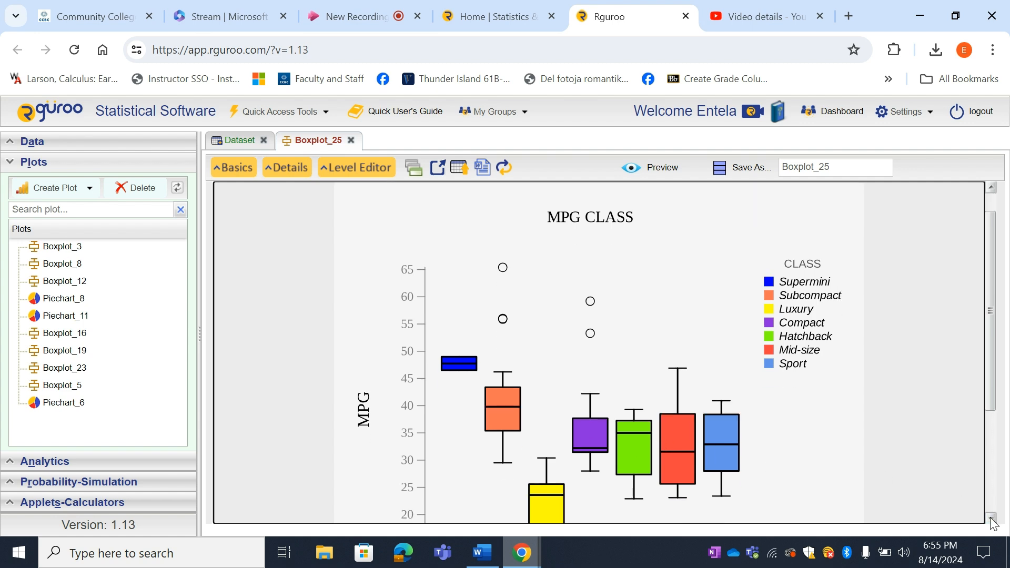
left_click(991, 518)
left_click(991, 518)
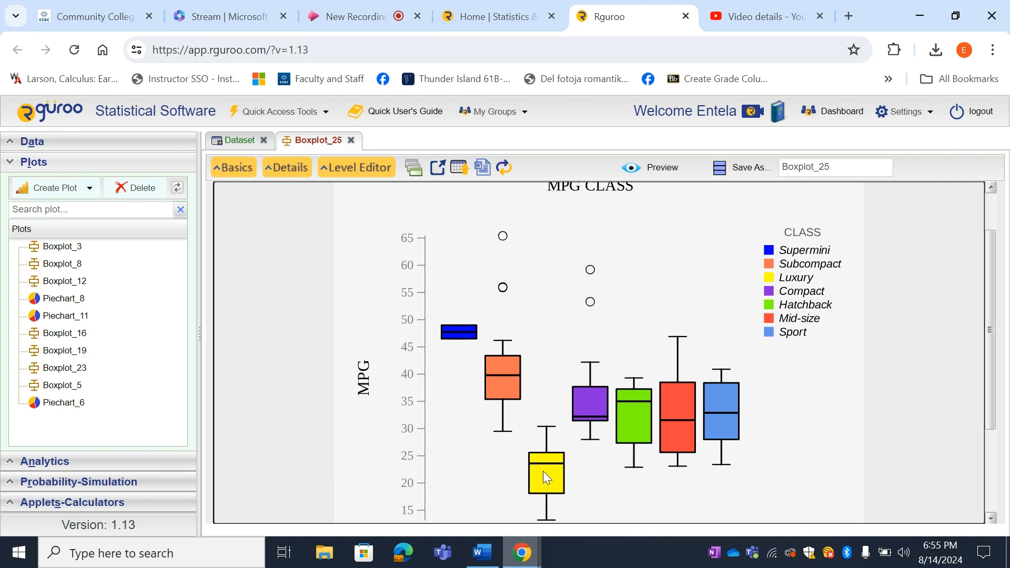
Turn on the Horizontal and Show Mean options in the boxplot's basic settings
left_click(233, 168)
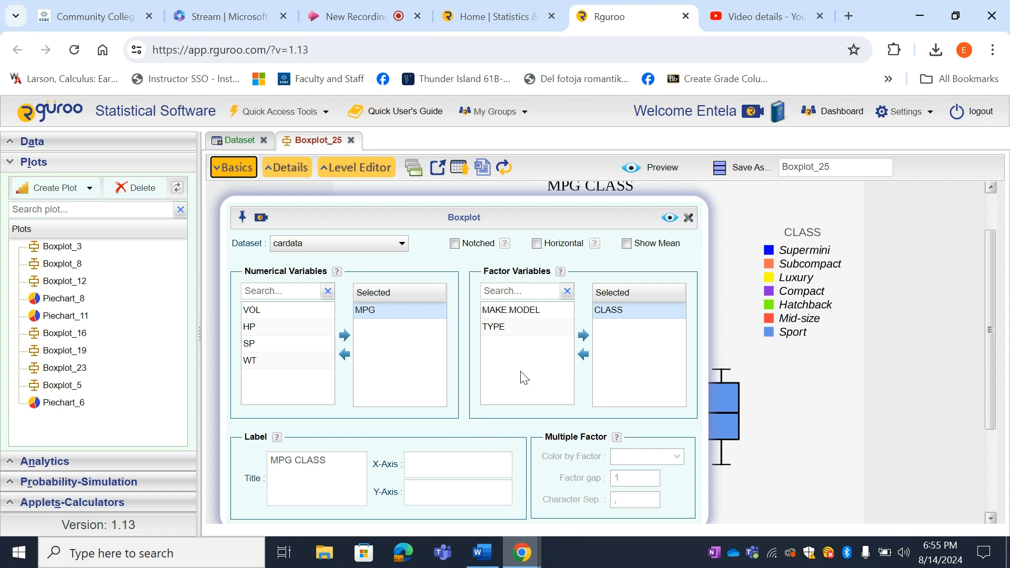
left_click(547, 246)
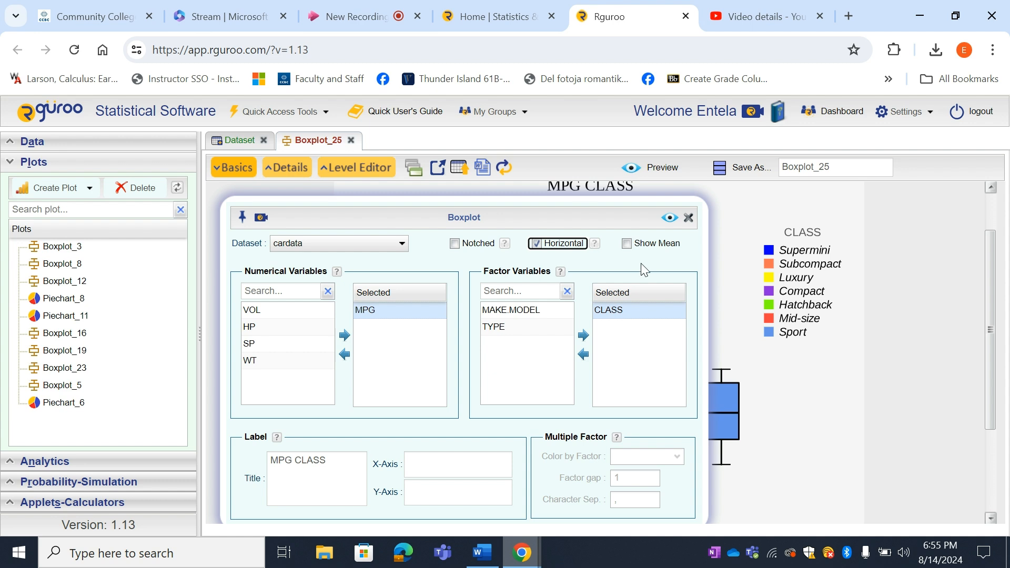
left_click(627, 244)
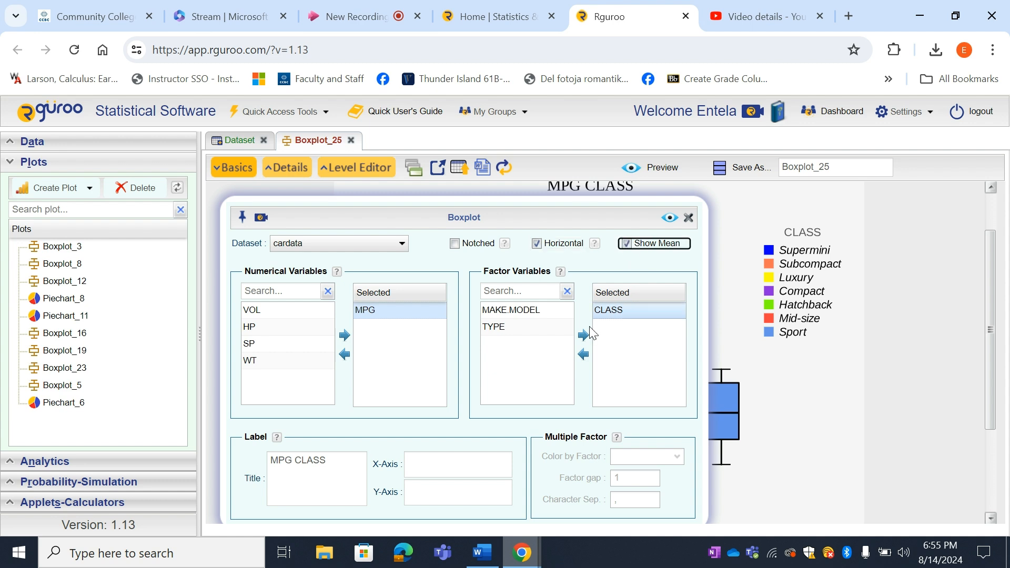
Preview the horizontal MPG boxplots with their mean markers and look through the car classes
left_click(669, 218)
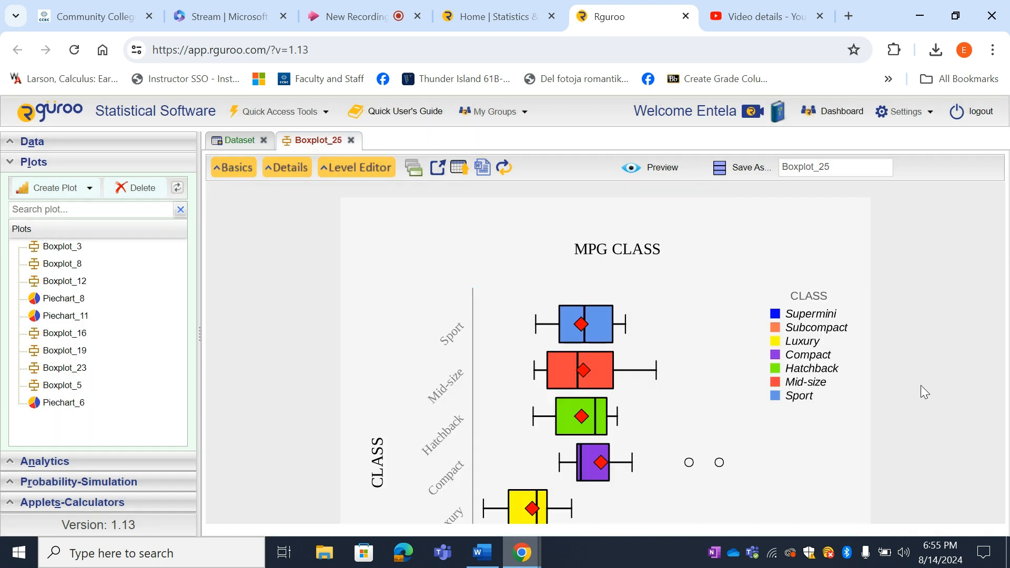
left_click(991, 518)
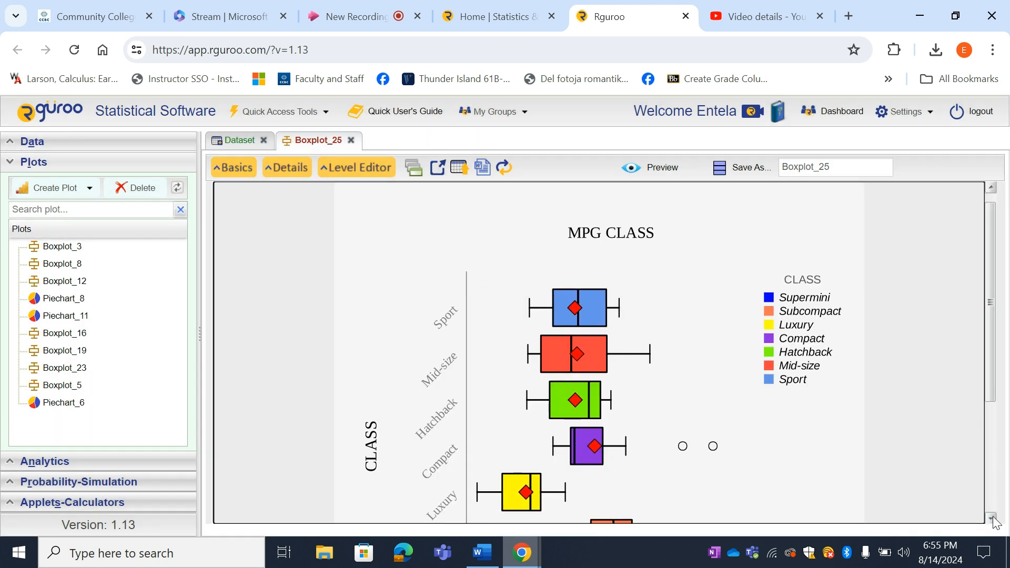
left_click(991, 517)
left_click(991, 518)
left_click(992, 518)
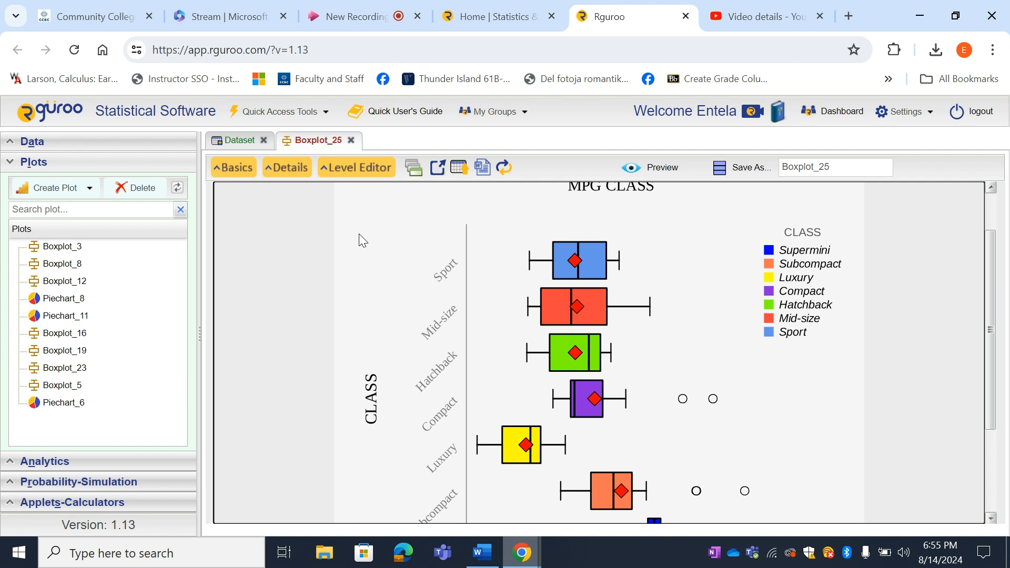
Add TYPE as a second factor variable alongside CLASS in the boxplot's basic settings
left_click(371, 176)
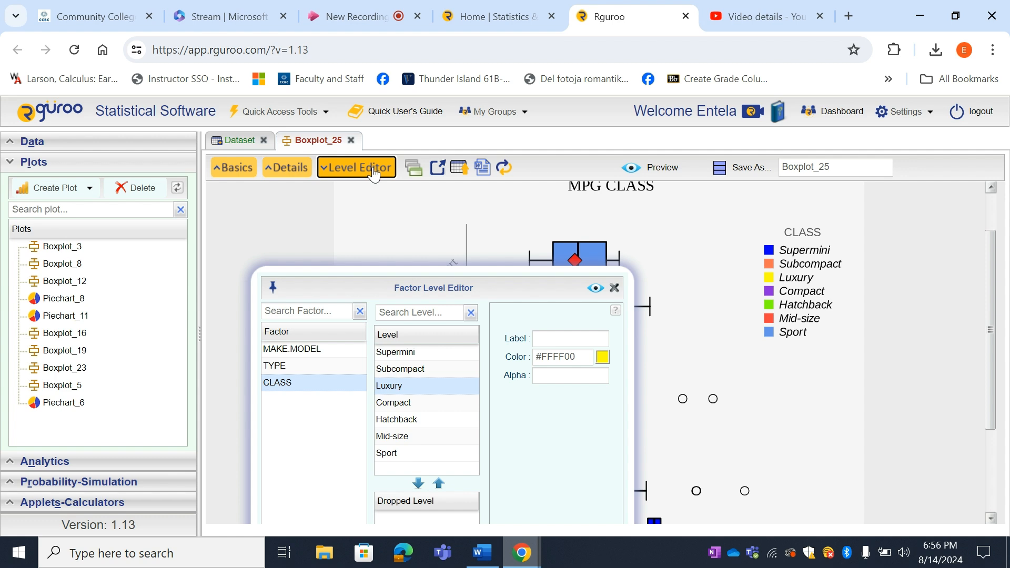
left_click(239, 170)
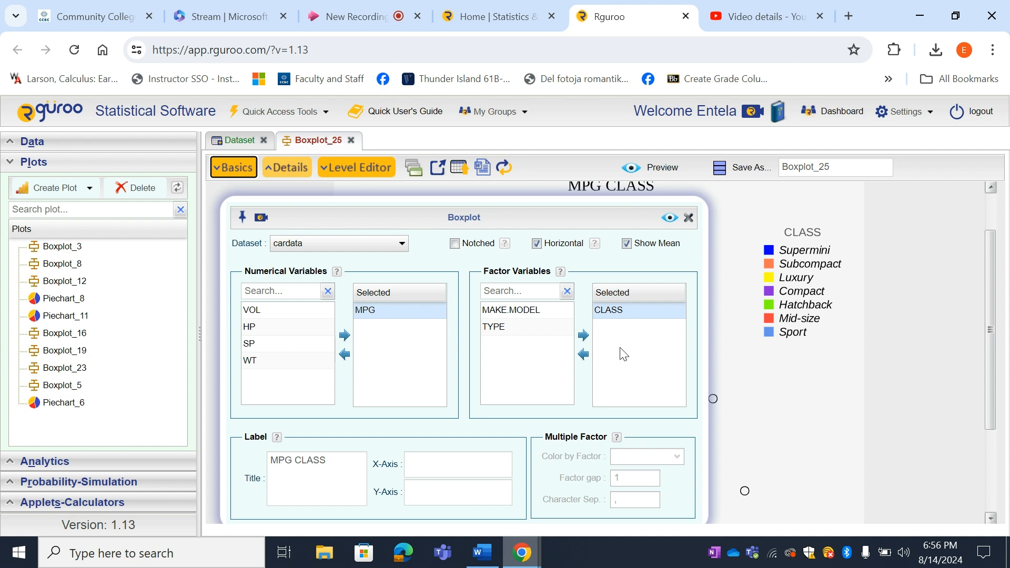
left_click(515, 336)
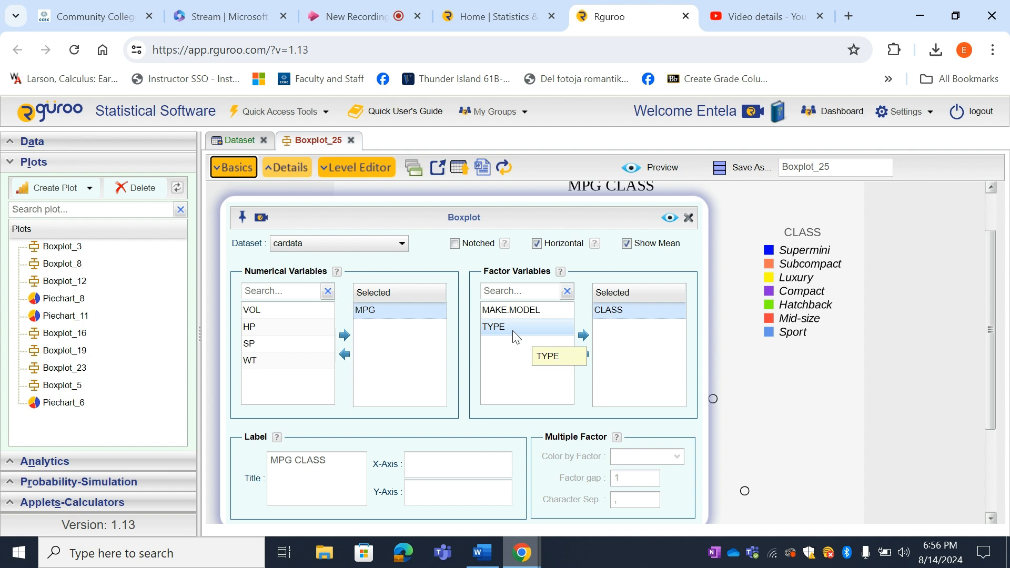
left_click(507, 331)
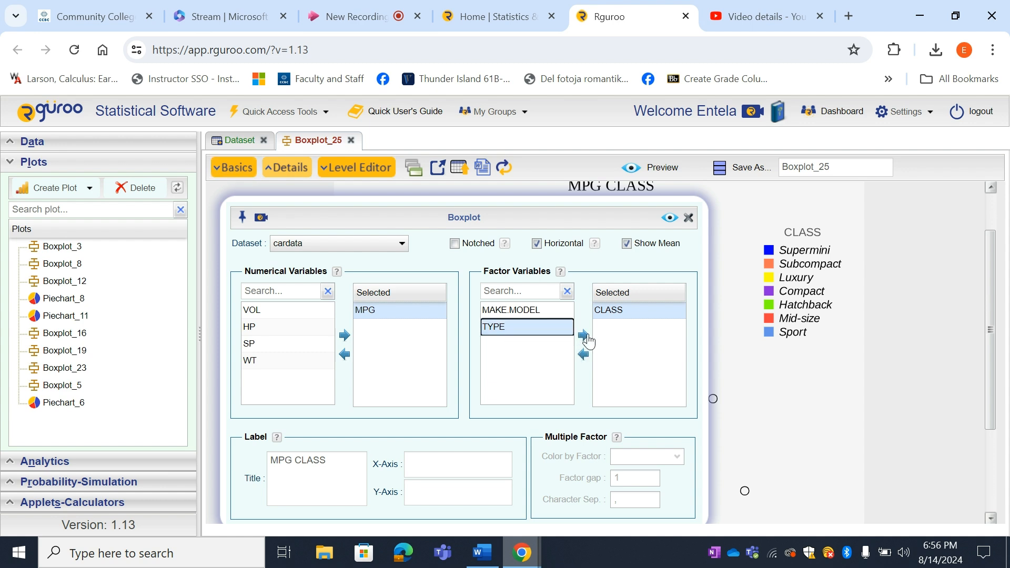
left_click(584, 335)
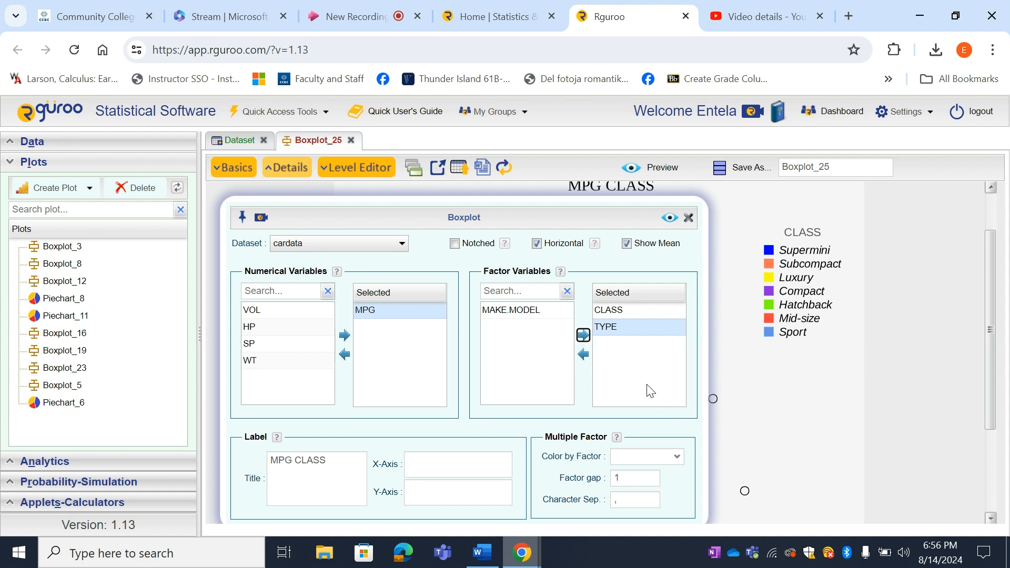
Color the boxplots by the TYPE factor and set the factor gap to 0.5
left_click(678, 467)
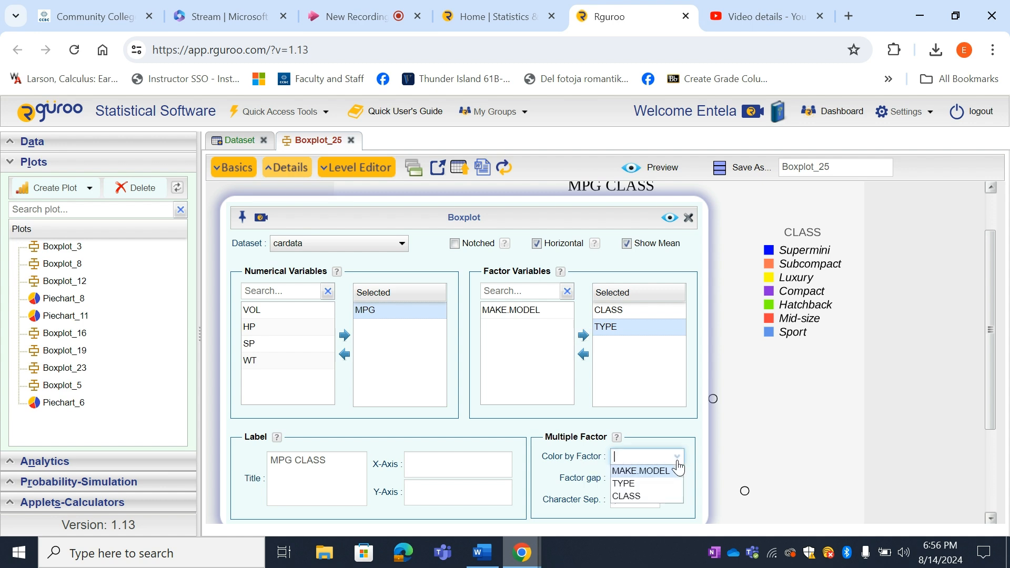
left_click(648, 486)
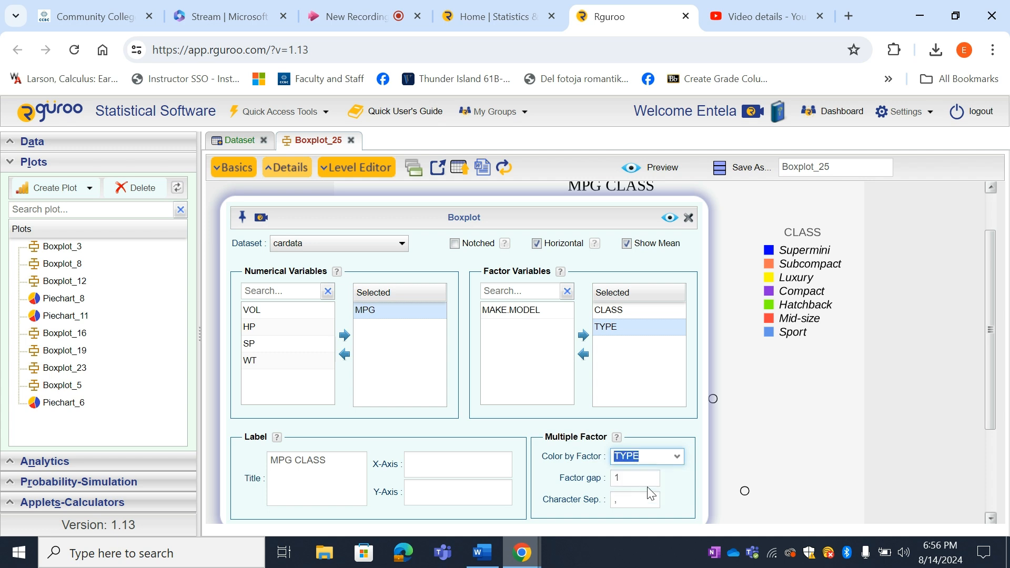
left_click(628, 478)
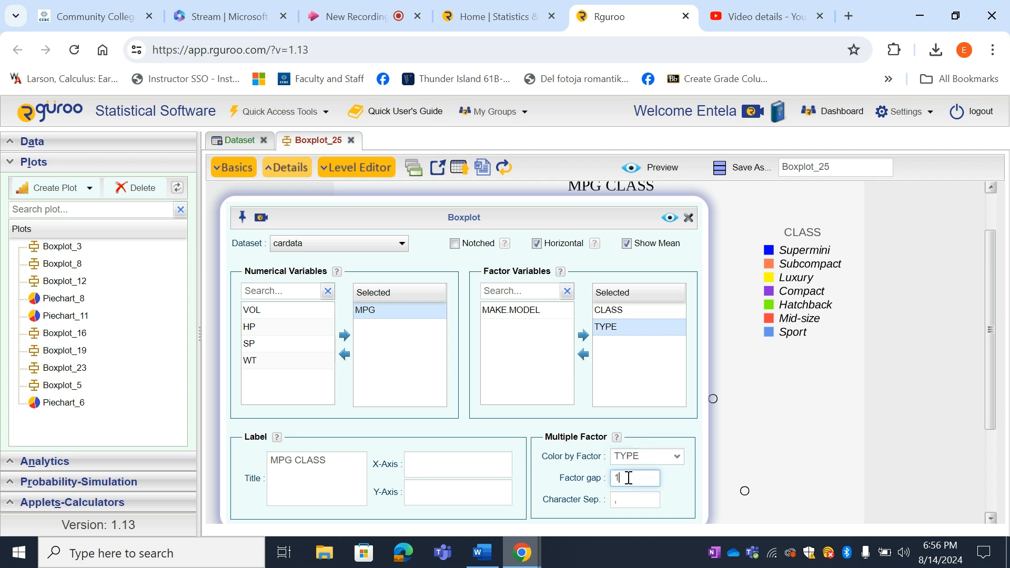
type("0.")
type("5")
Label the x-axis CLASS and the y-axis MPG, and preview the boxplots grouped by class and type
left_click(436, 464)
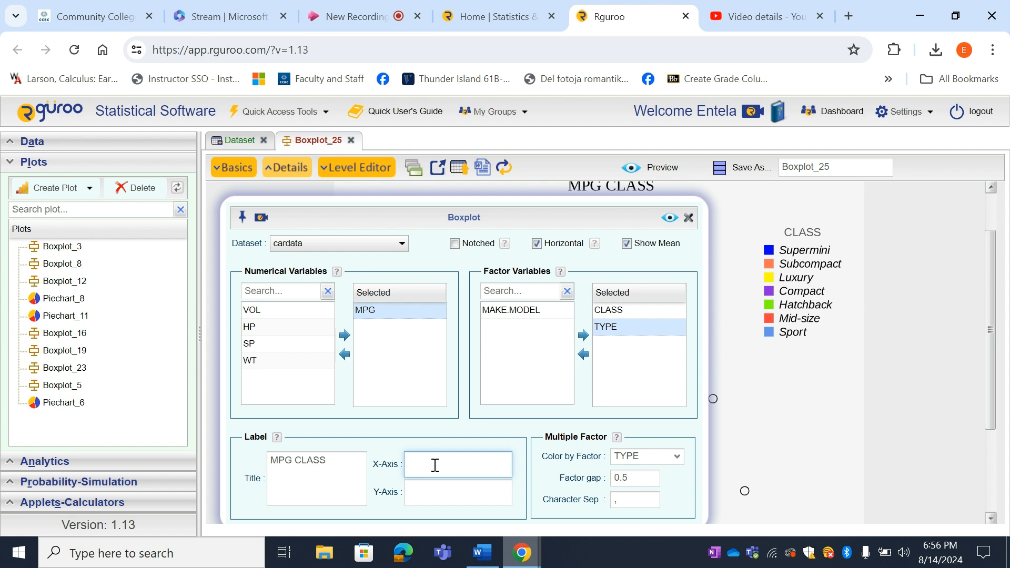
type("CLASS")
left_click(444, 501)
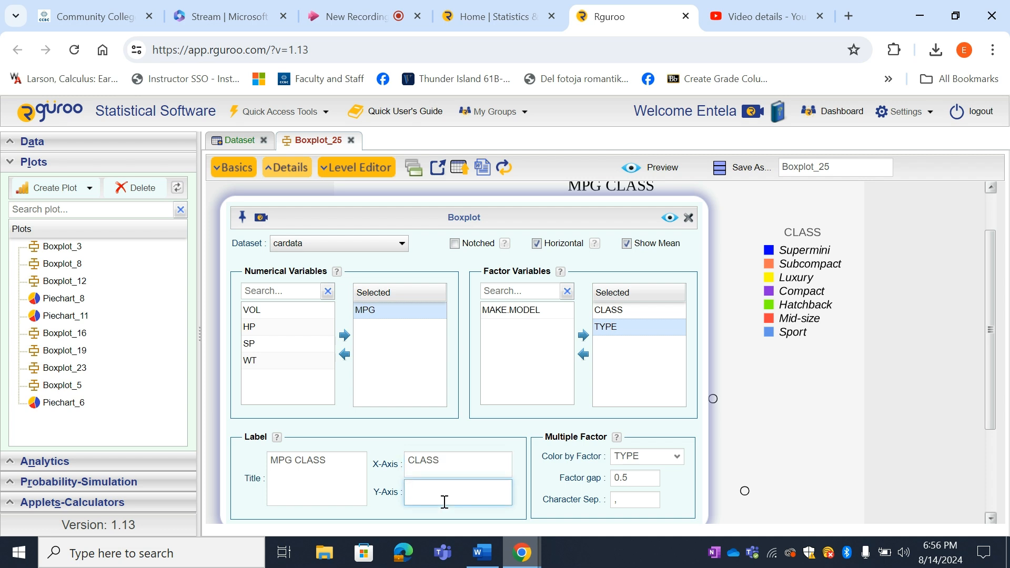
type("MPG")
left_click(670, 219)
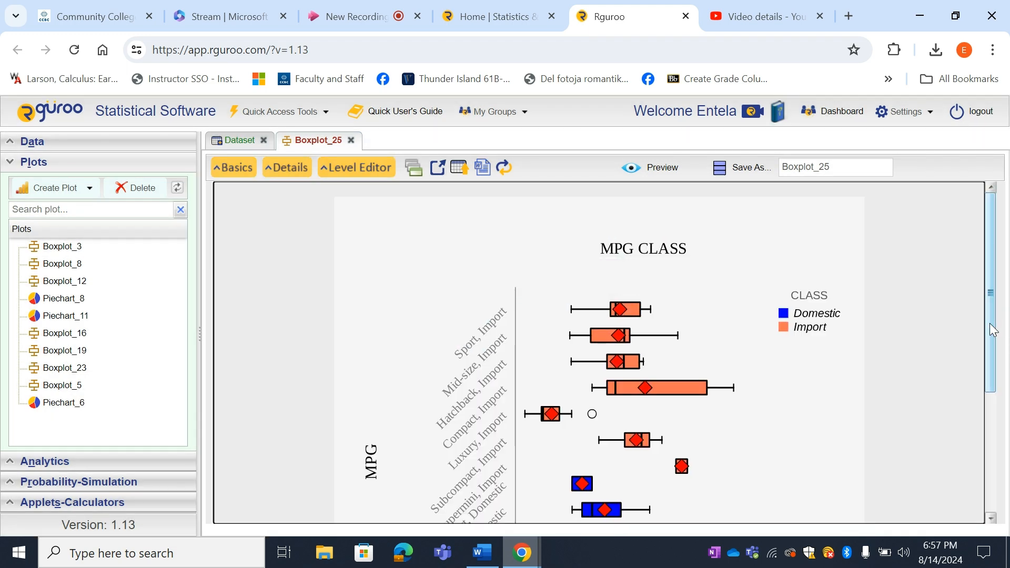
left_click_drag(992, 330, 999, 381)
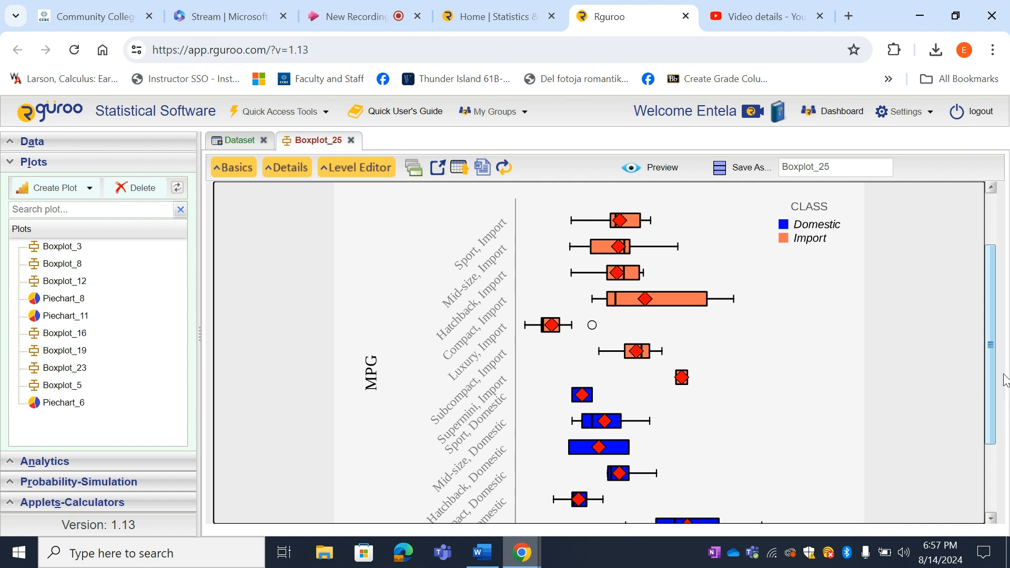
left_click_drag(994, 368, 1001, 415)
scroll(1003, 414, "up", 1)
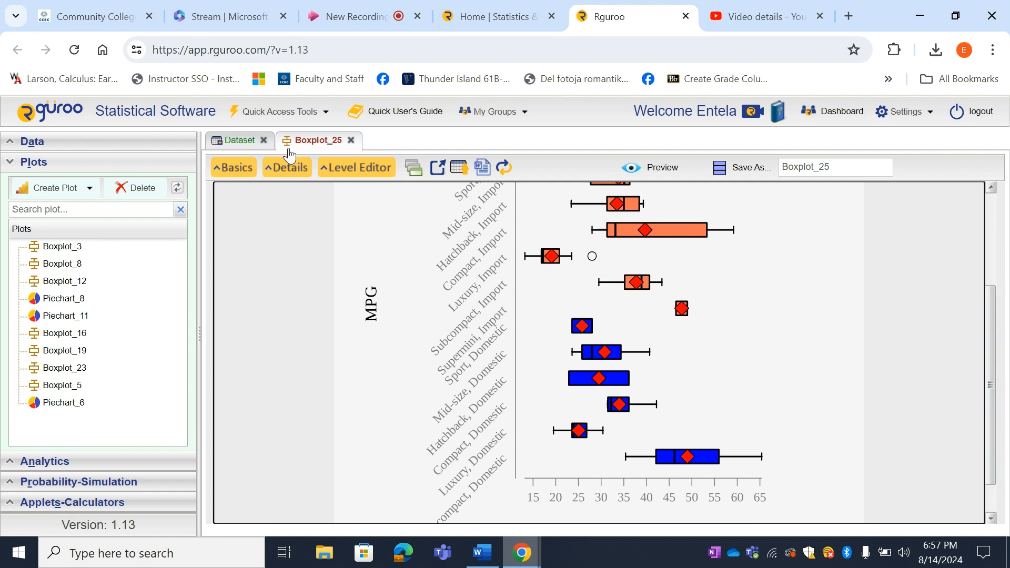
Turn off the Show Mean and Horizontal options in the boxplot's basic settings
left_click(234, 167)
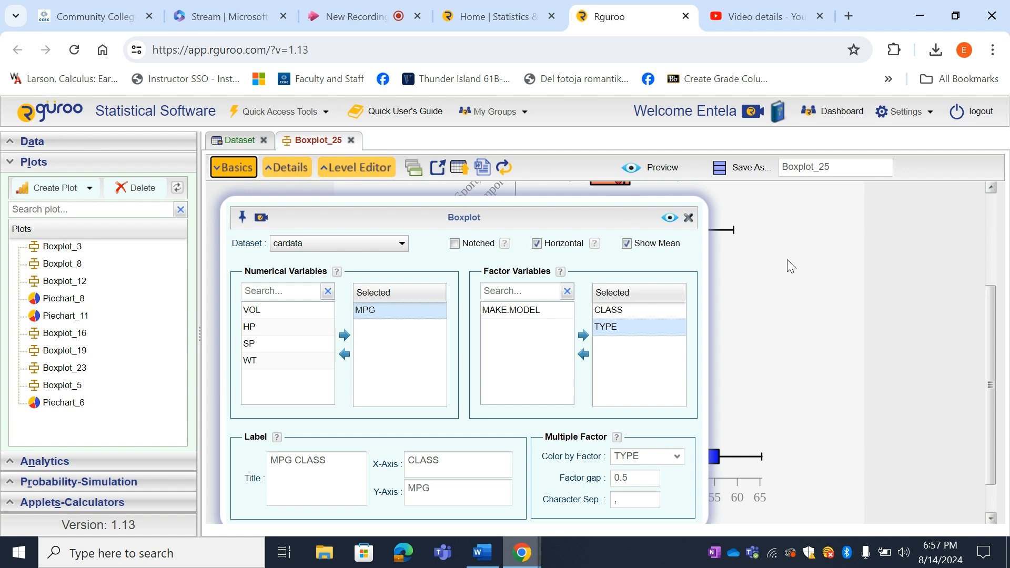
left_click(627, 242)
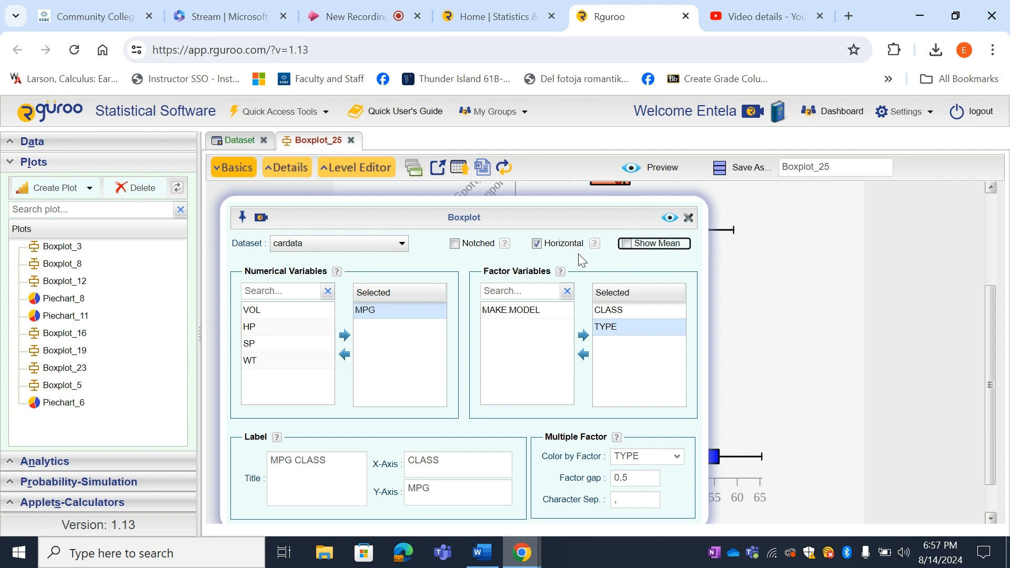
left_click(544, 247)
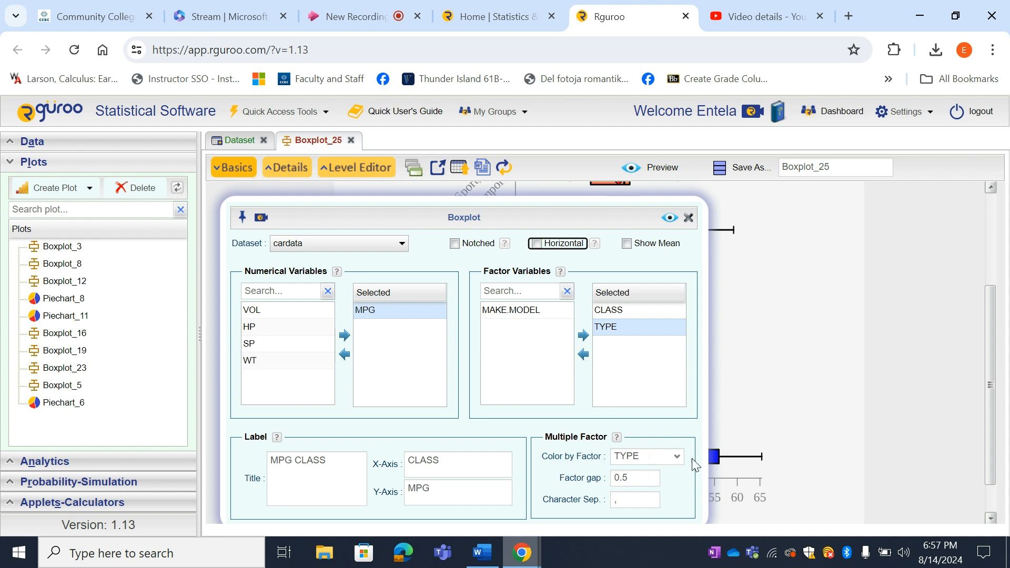
Change the coloring factor to CLASS and preview the vertical boxplots
left_click(674, 460)
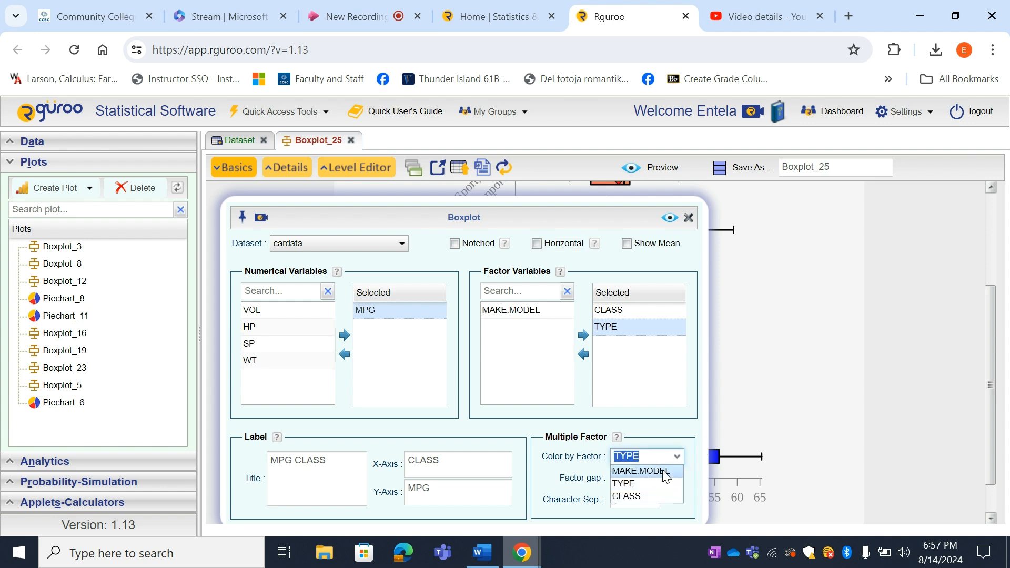
left_click(644, 497)
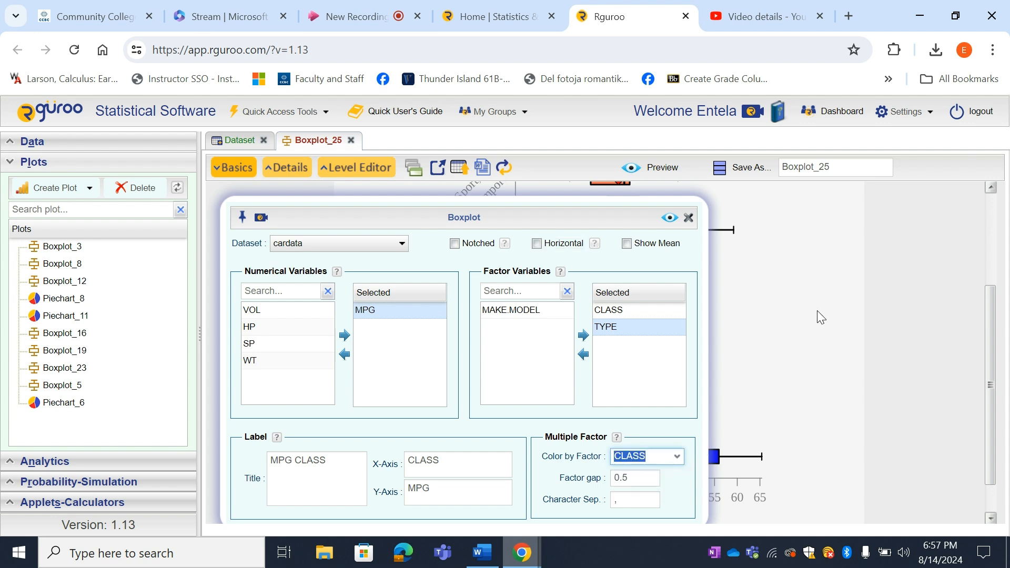
left_click(667, 218)
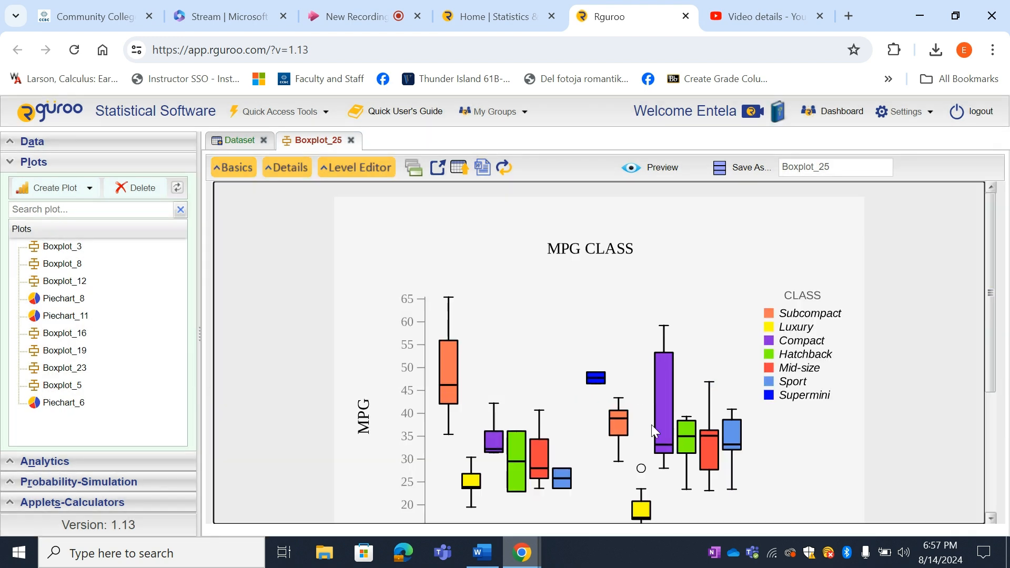